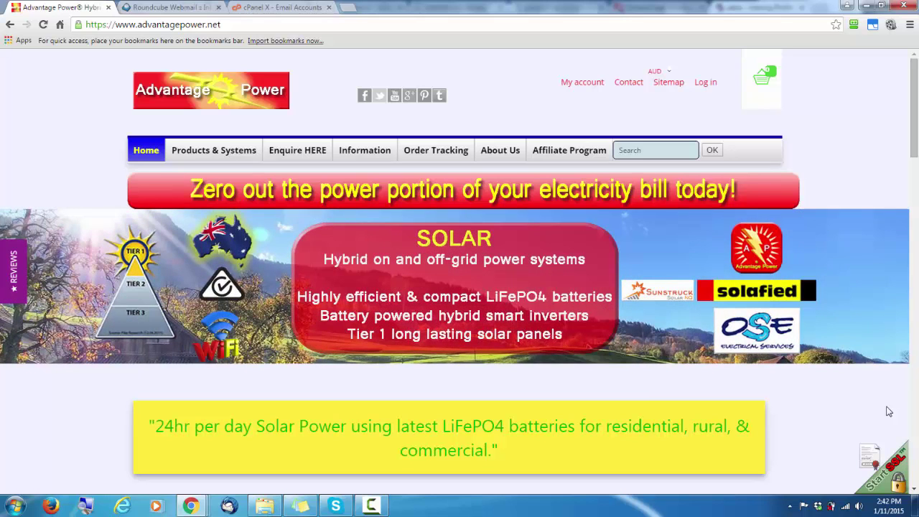
Change the web address to founder.advantagepower.net and load it
left_click(121, 26)
left_click(120, 27)
left_click_drag(115, 24, 222, 25)
type("fo")
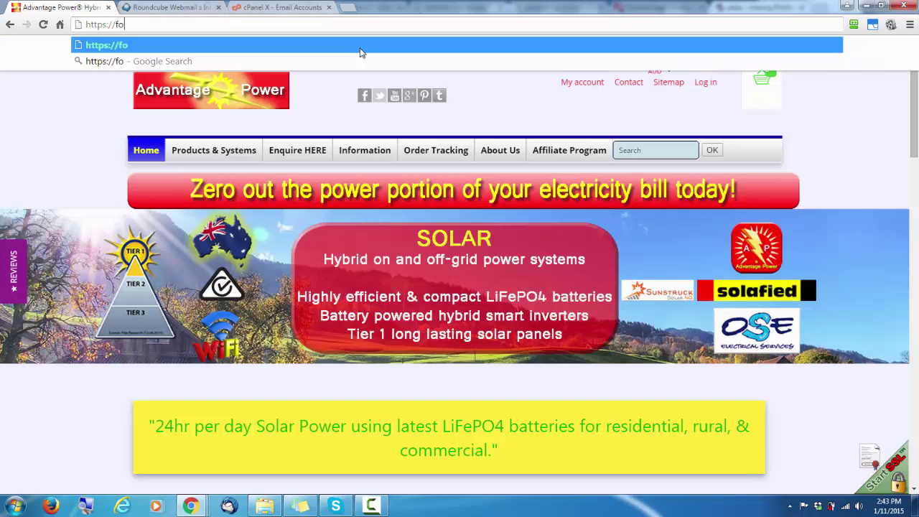
type("under.advantage")
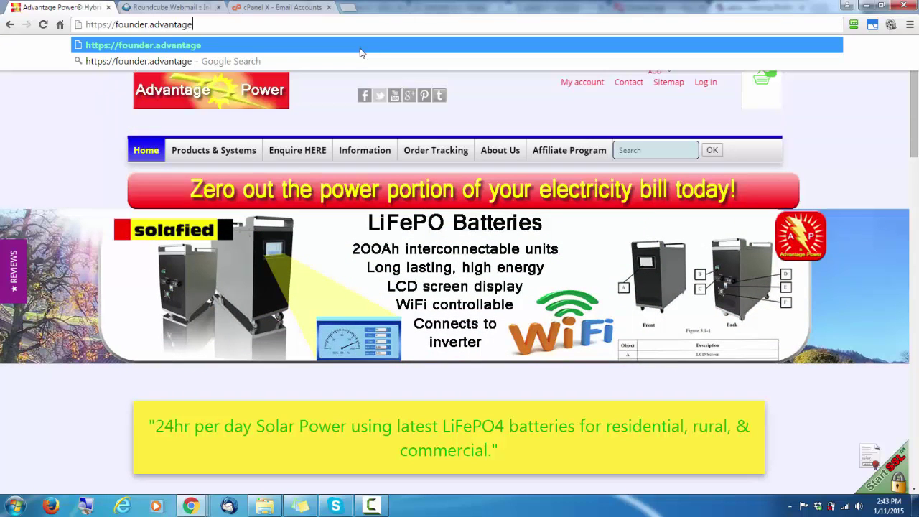
type("power.net")
key("Return")
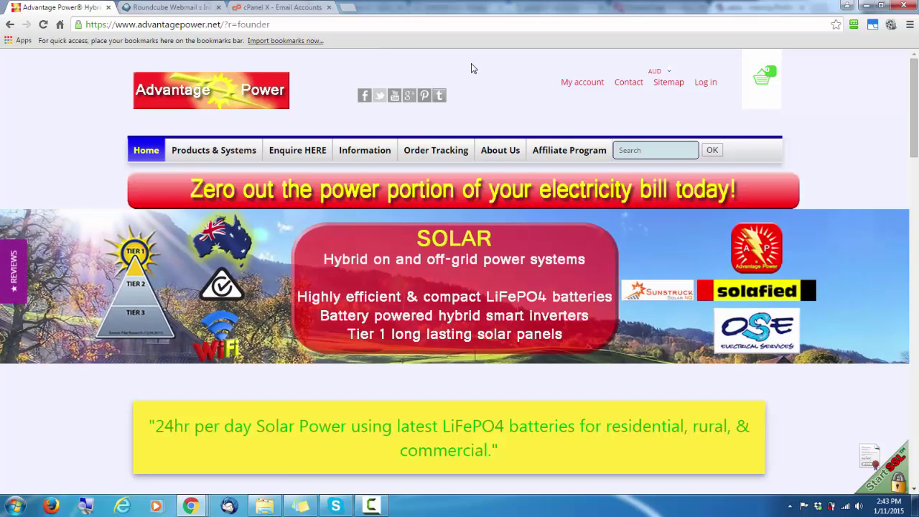
Open the Affiliate Program page, read down to the videos, and follow 'Click to Register'
left_click(553, 154)
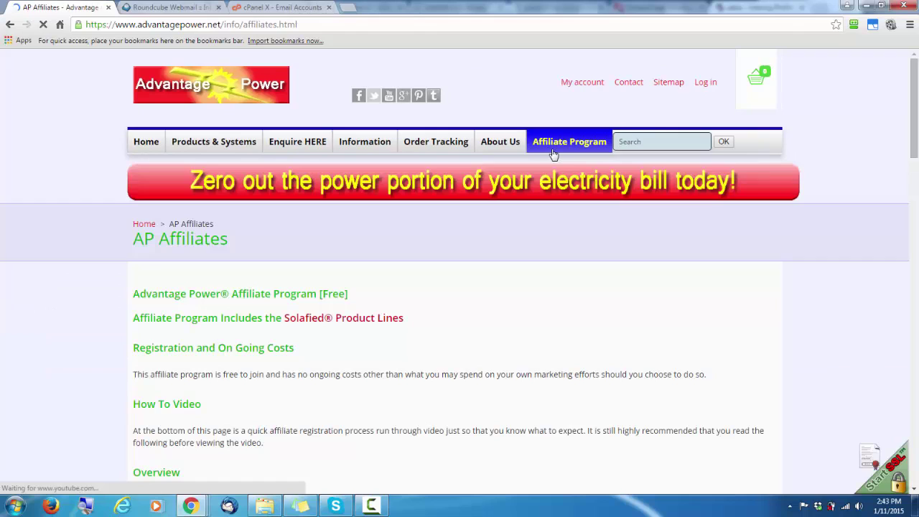
scroll(503, 223, "down", 3)
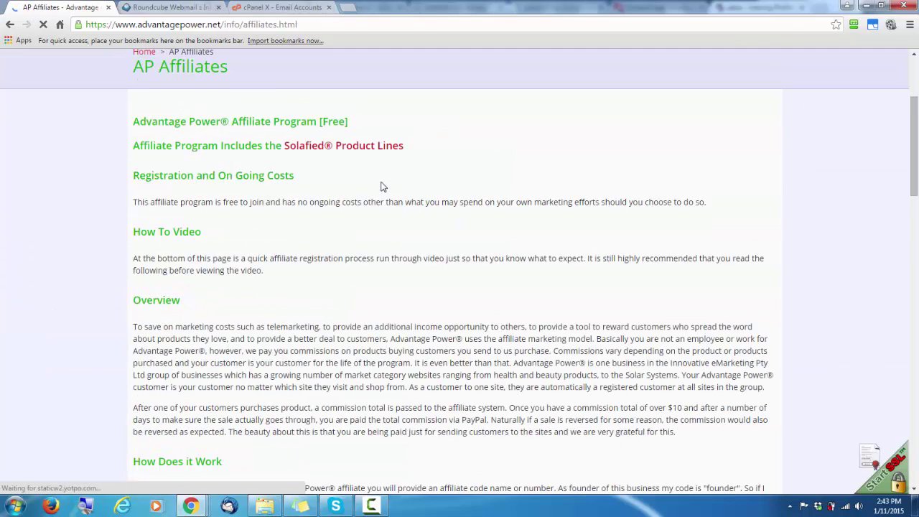
scroll(380, 187, "down", 6)
scroll(345, 192, "down", 4)
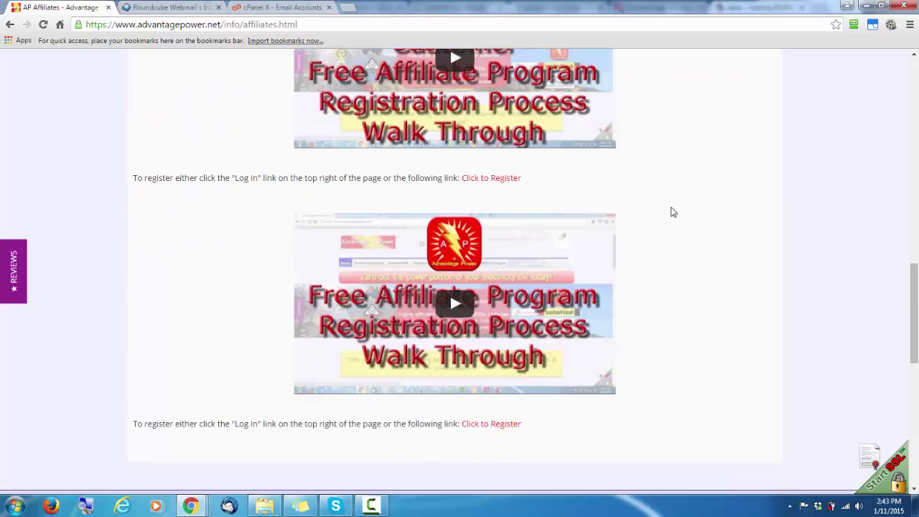
scroll(678, 205, "up", 1)
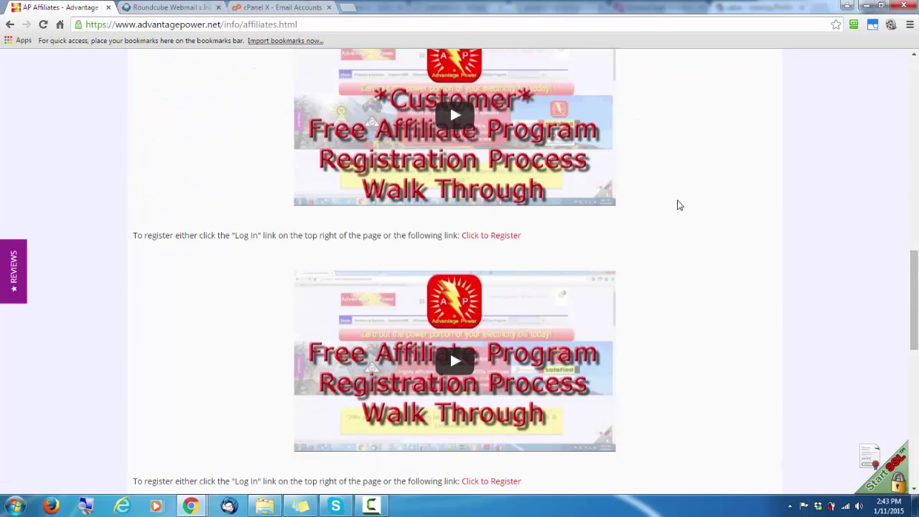
scroll(670, 213, "down", 2)
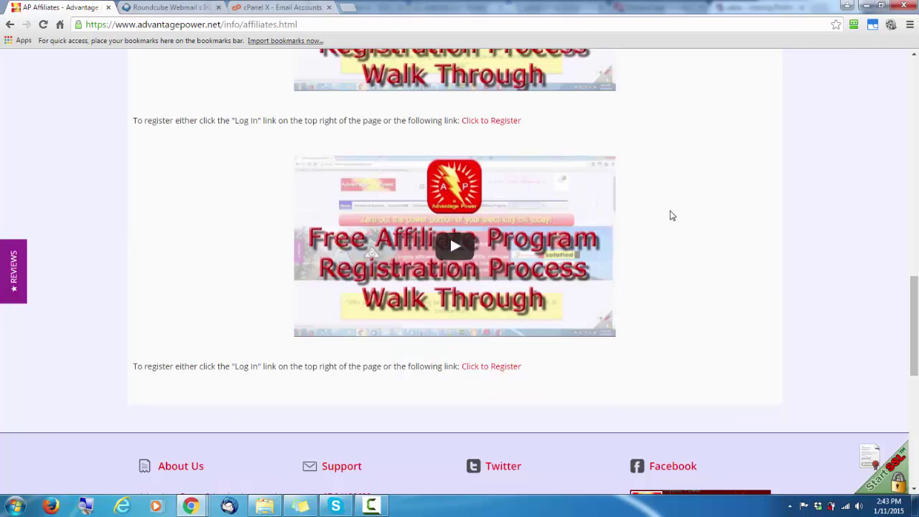
left_click(507, 372)
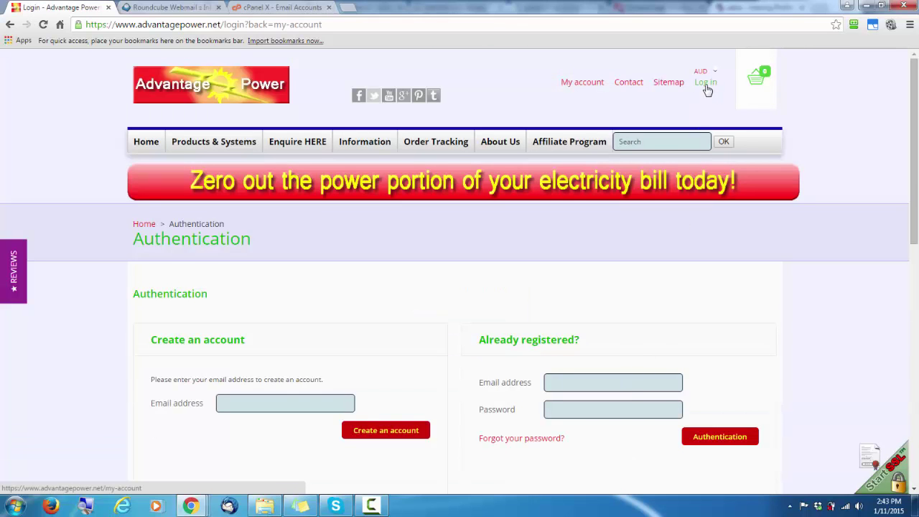
Enter the new affiliate's email address in the Create an account Email field
scroll(364, 289, "down", 2)
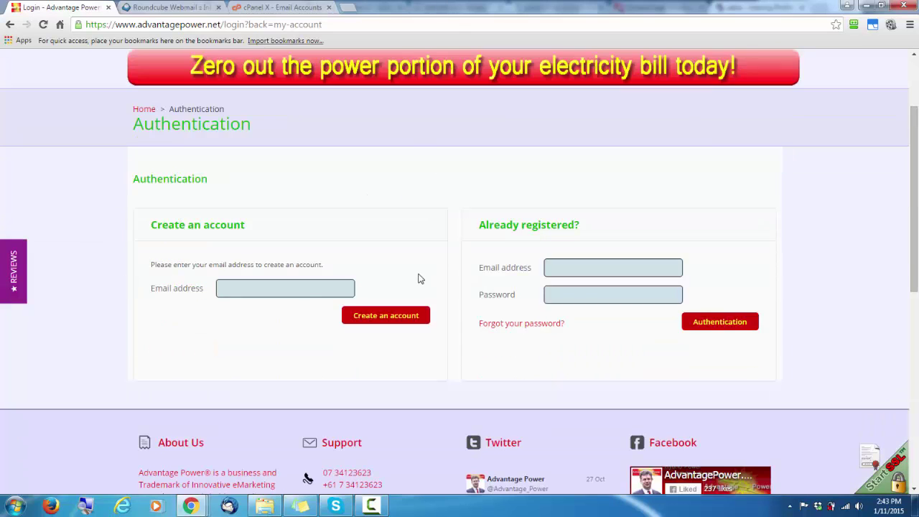
left_click(284, 294)
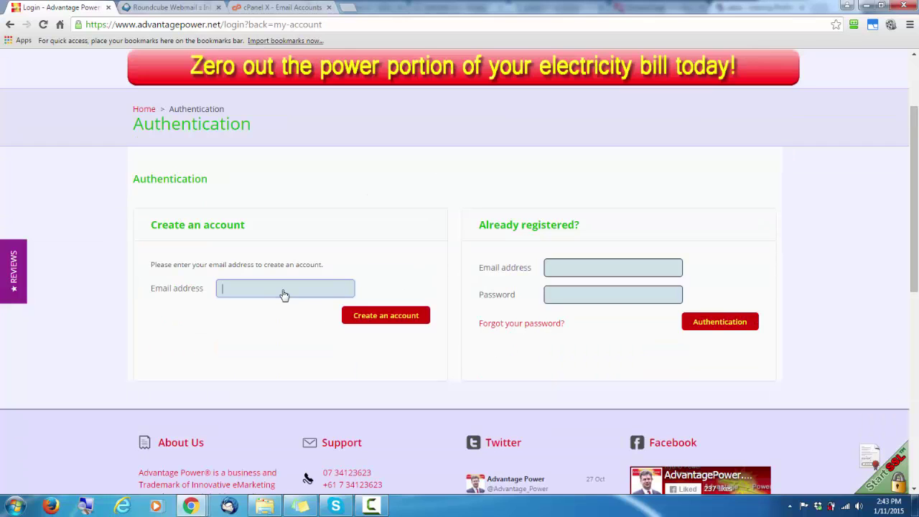
Submit the email, choose title Mr., and enter the first name, last name and a password
left_click(386, 317)
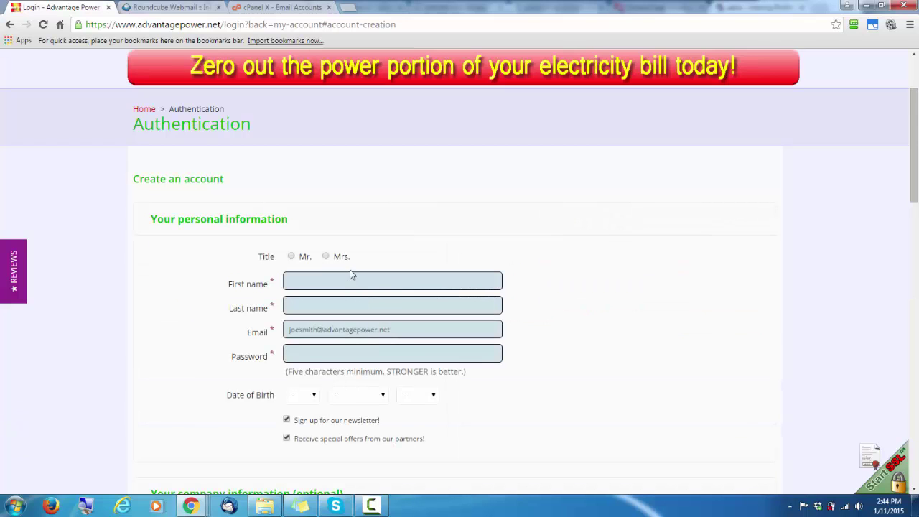
left_click(292, 199)
left_click(319, 226)
type("Joe")
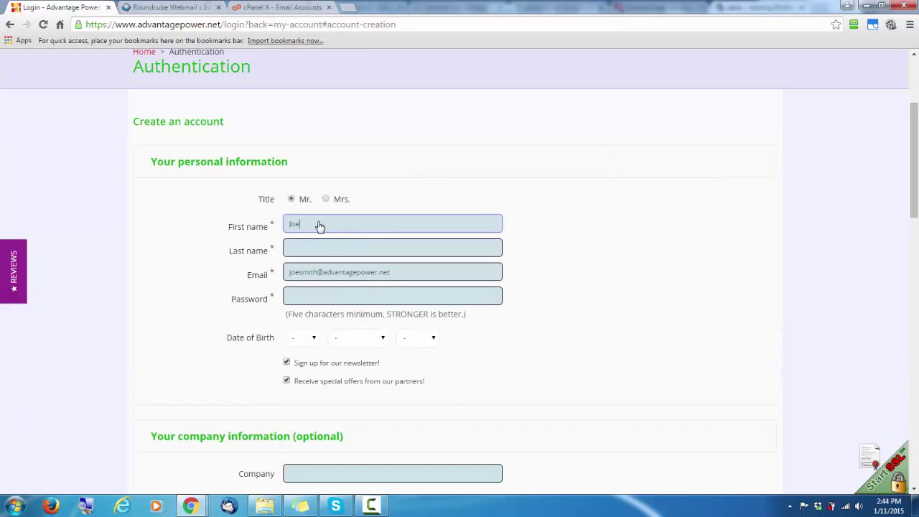
key("Tab")
type("Smith")
key("Tab")
key("Tab")
type("*******")
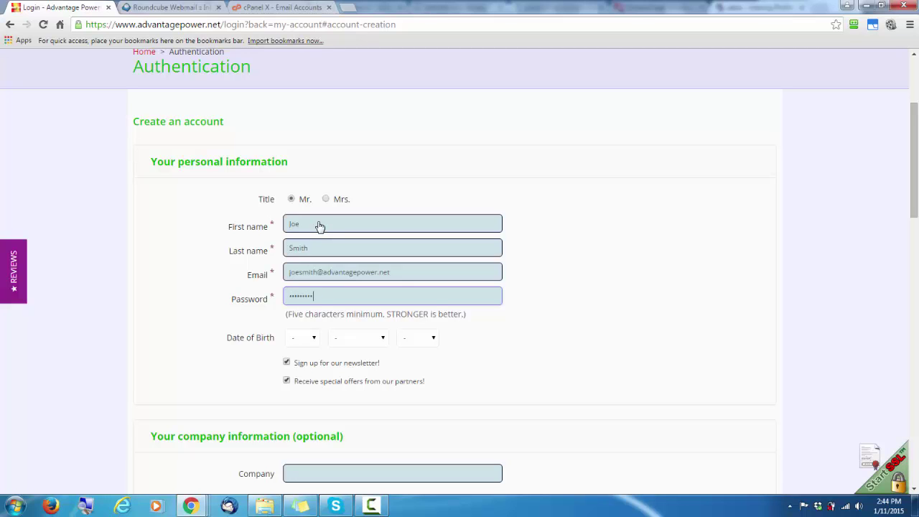
Set the birth date to 1 January 1948
scroll(319, 226, "down", 1)
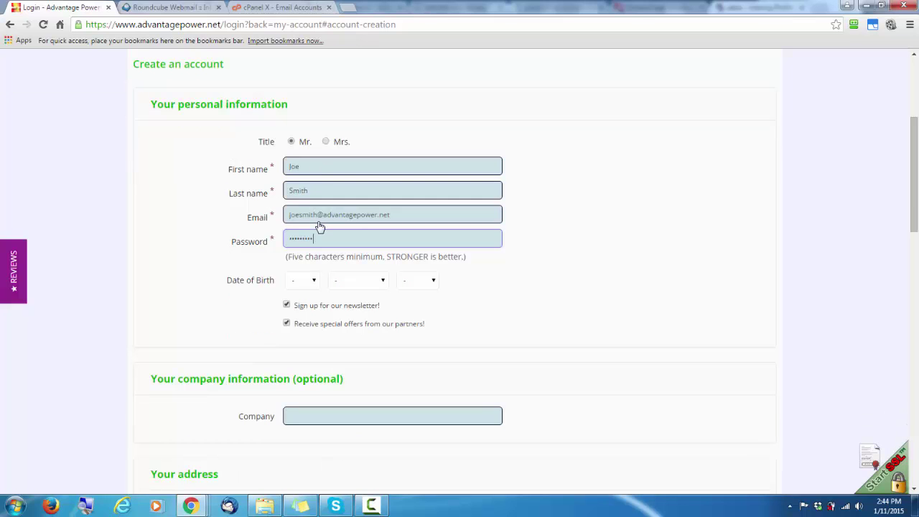
left_click(314, 282)
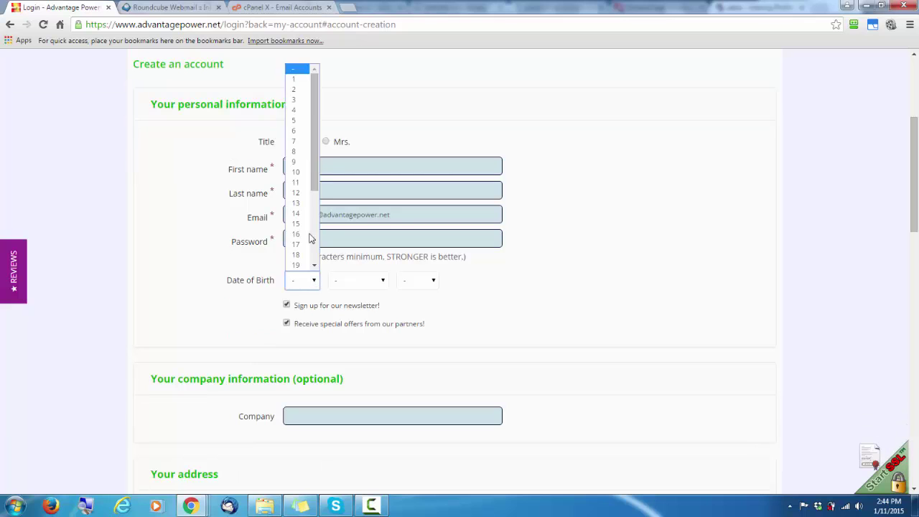
left_click(302, 81)
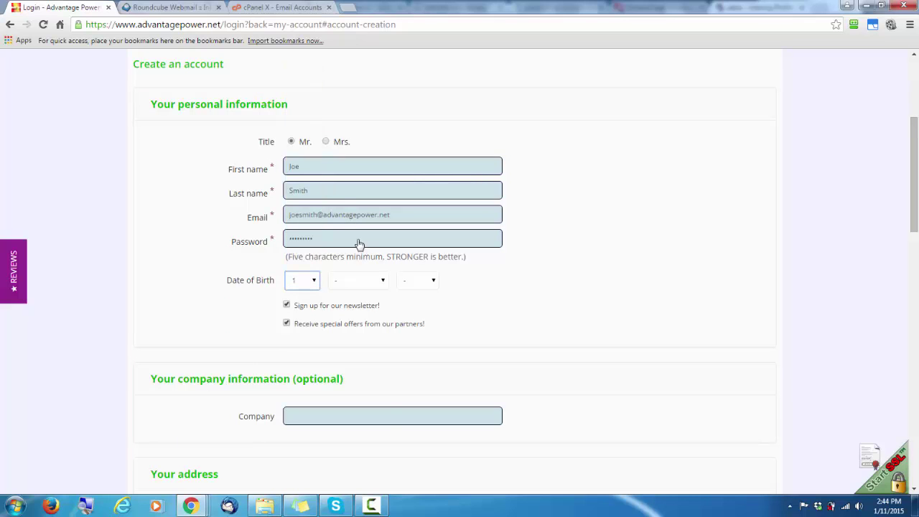
left_click(369, 282)
left_click(366, 308)
left_click(433, 281)
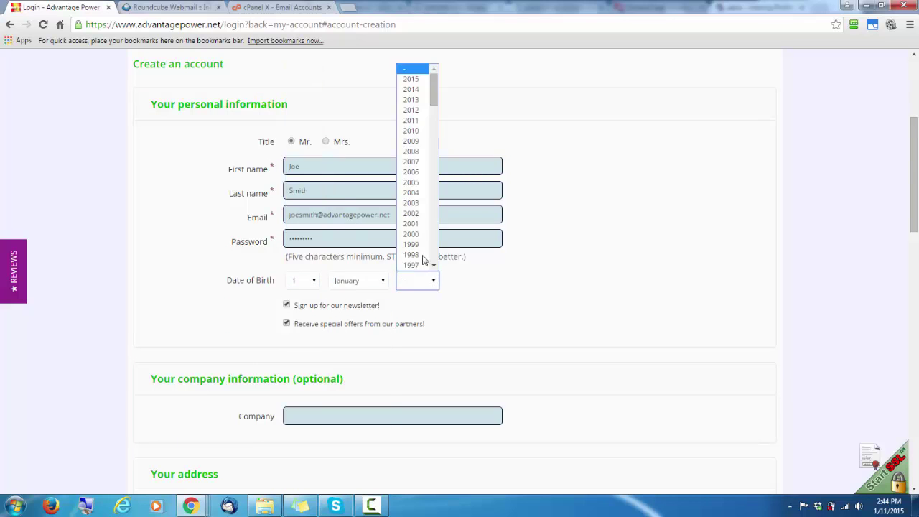
scroll(410, 229, "down", 15)
left_click(411, 196)
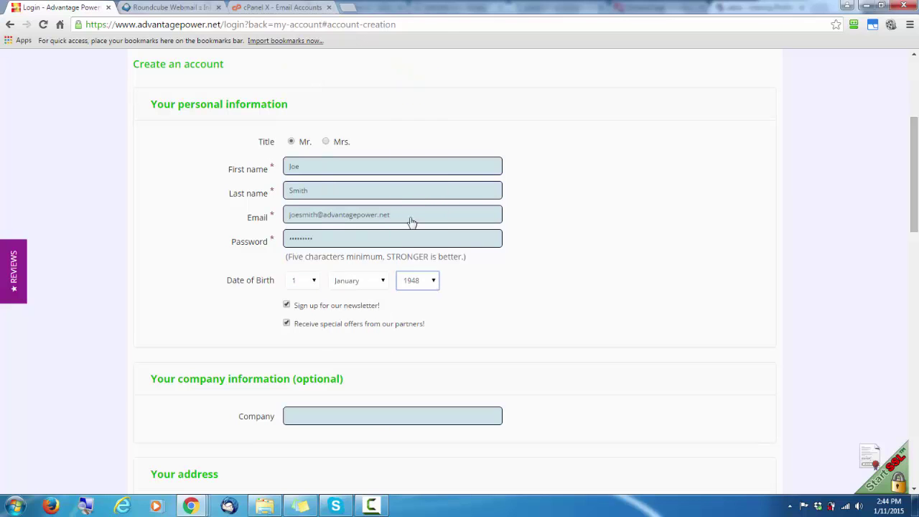
scroll(386, 233, "down", 2)
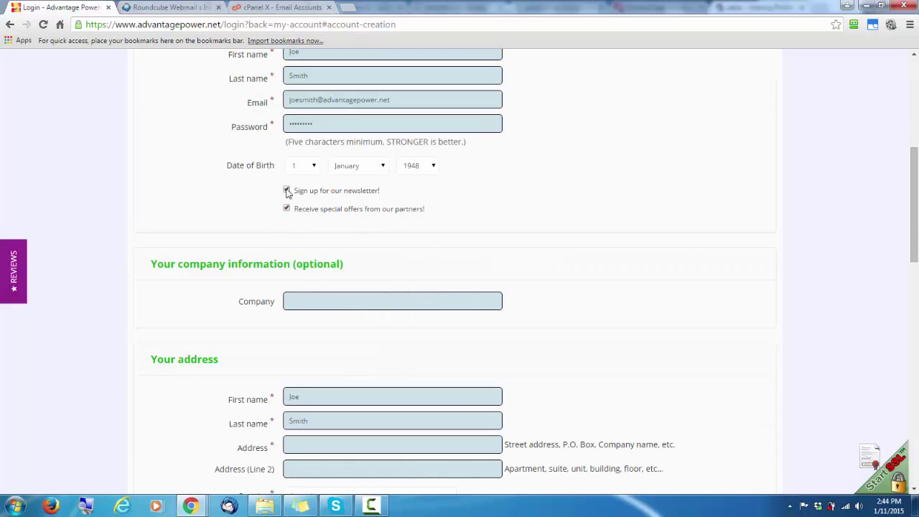
scroll(327, 247, "down", 3)
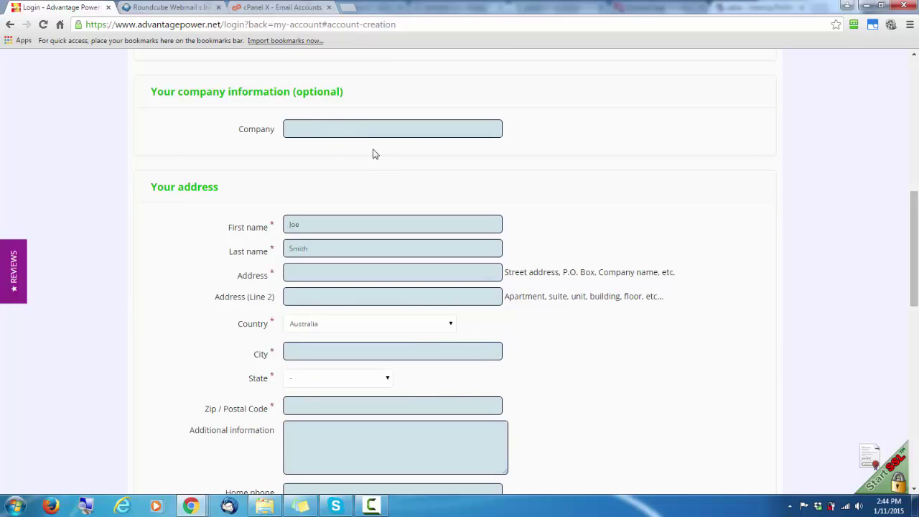
Enter the street address, city, state Queensland and postcode
scroll(376, 155, "down", 1)
left_click(349, 216)
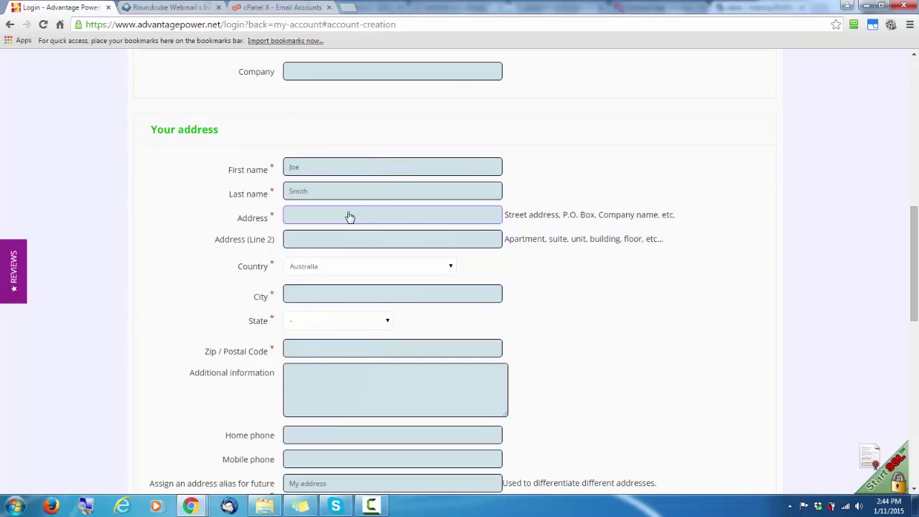
type("1 main St")
key("Tab")
key("Tab")
key("Tab")
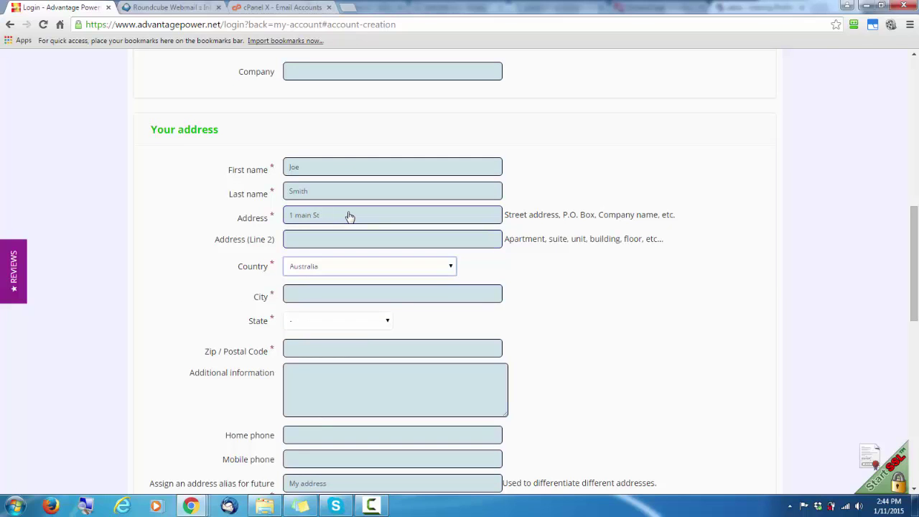
type("Sunshinew")
key("BackSpace")
type("Coast")
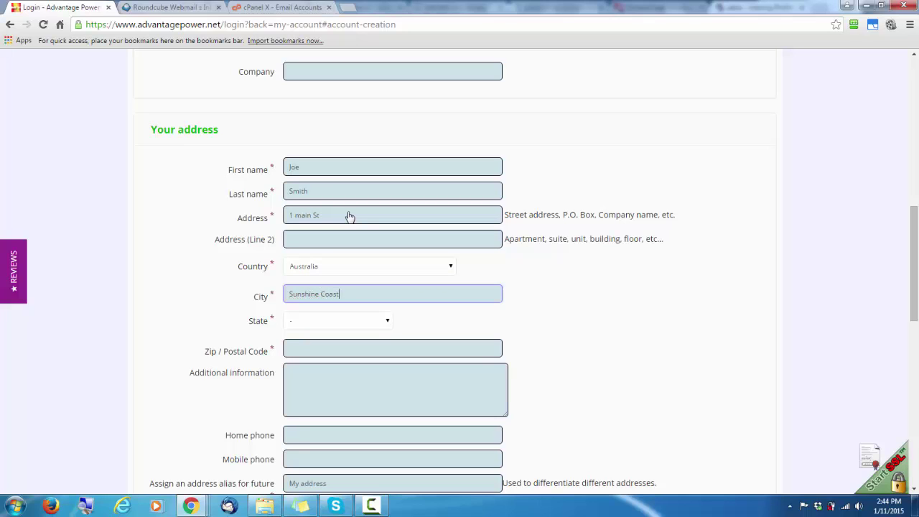
key("Tab")
key("q")
key("Tab")
type("4560")
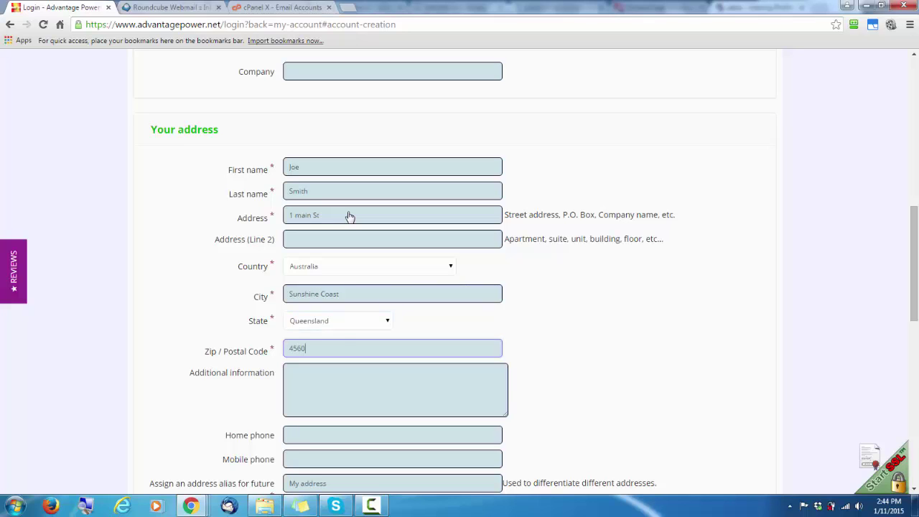
key("Tab")
Add the home and mobile phone numbers
key("Tab")
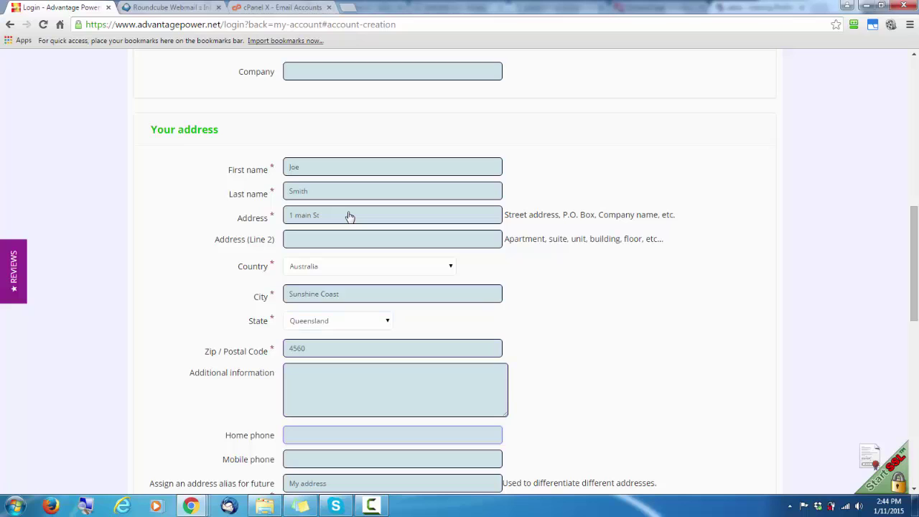
type("07 4")
key("BackSpace")
type("541111111")
key("Tab")
type("0411")
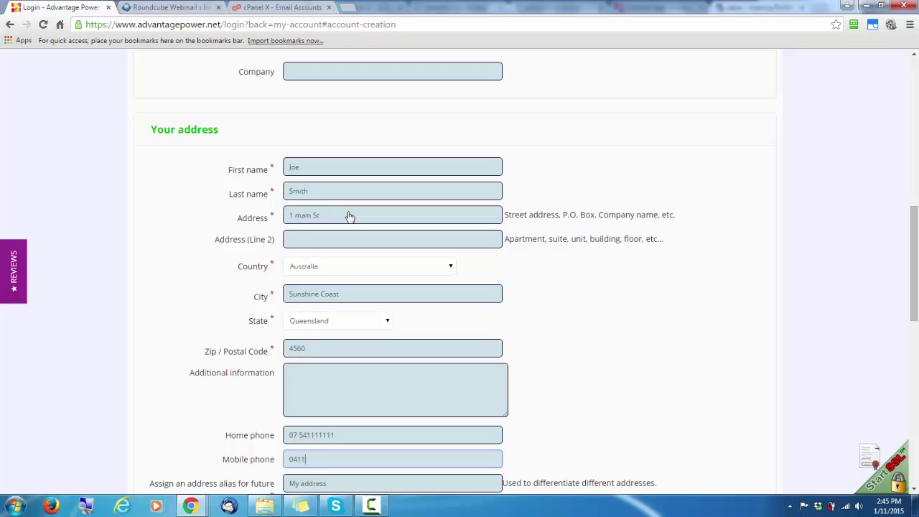
type("111111")
scroll(350, 216, "down", 5)
scroll(364, 226, "up", 1)
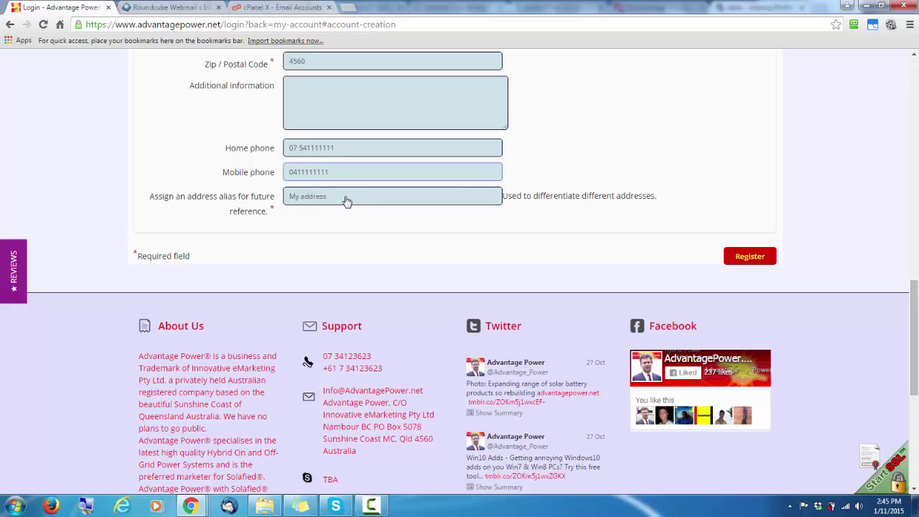
Register the account, dismiss the RoboForm popup, and scroll through the My account page
left_click(741, 256)
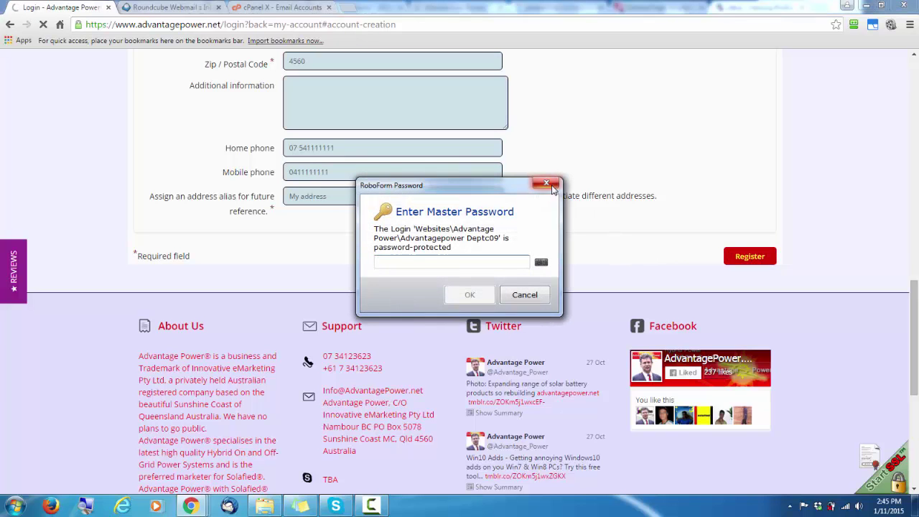
left_click(547, 183)
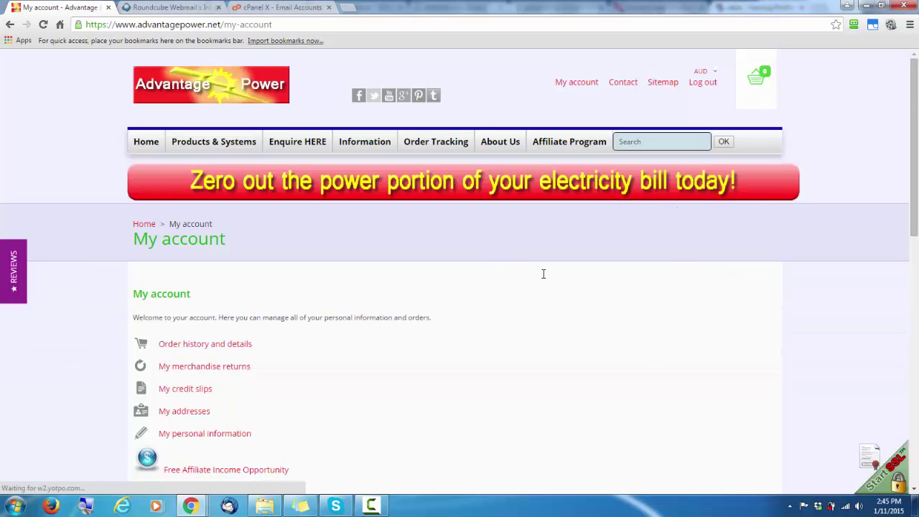
scroll(544, 275, "down", 2)
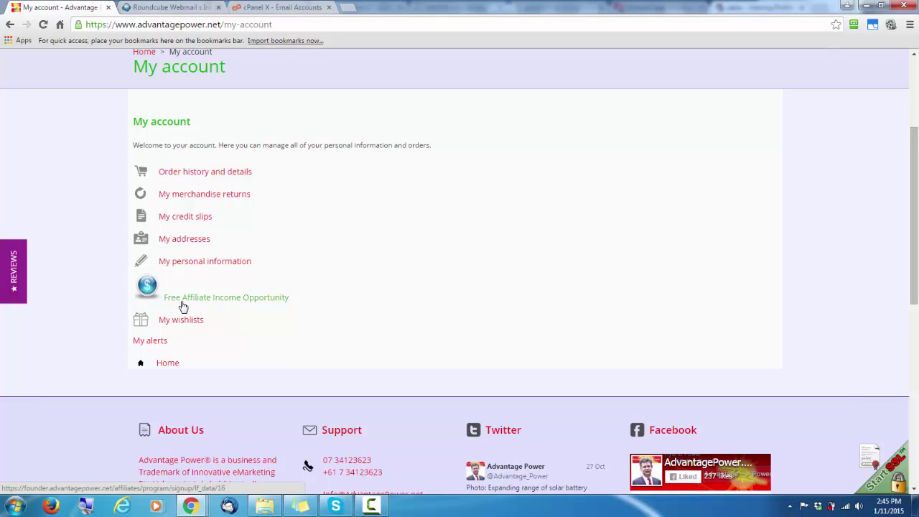
Open 'Free Affiliate Income Opportunity' and follow 'Click Here to Register Now' to the signup form
left_click(264, 300)
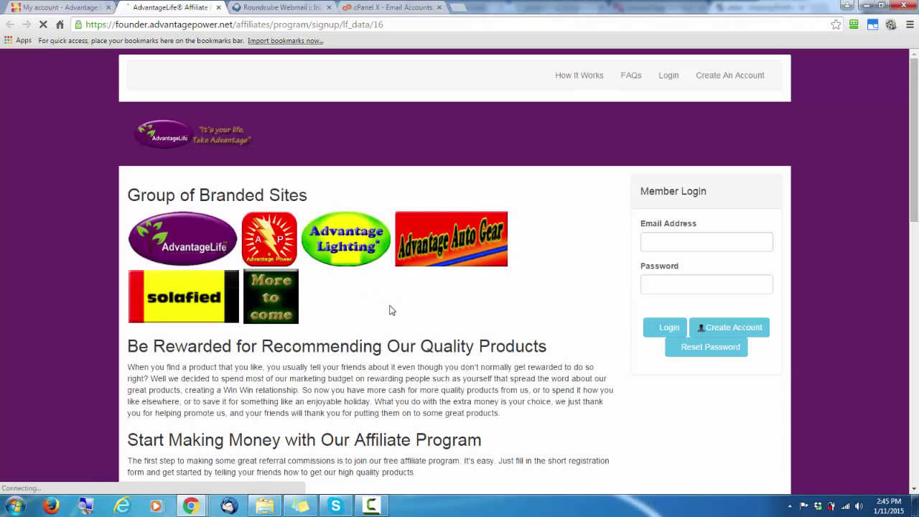
scroll(402, 294, "down", 3)
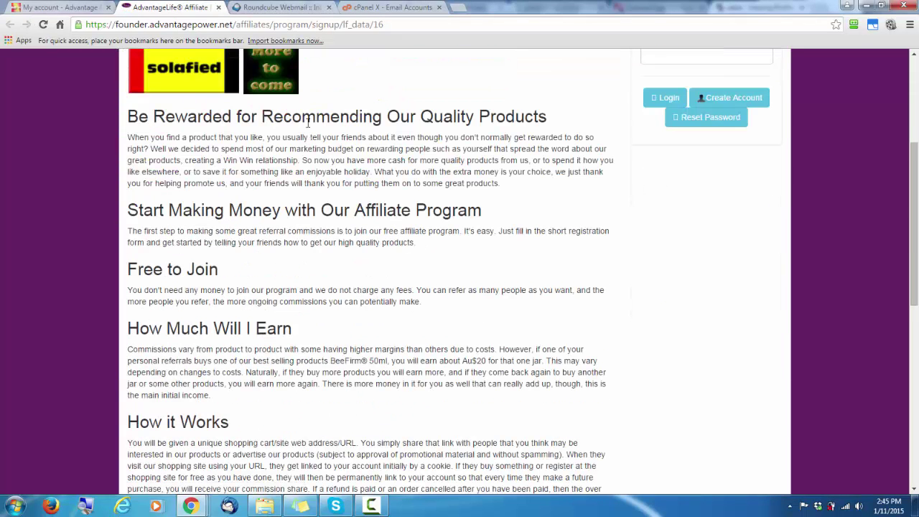
scroll(347, 152, "up", 1)
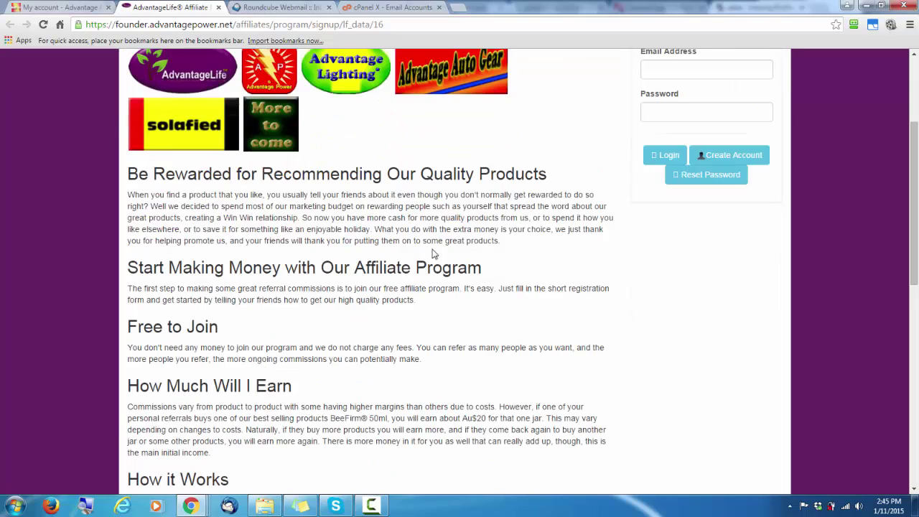
scroll(492, 269, "down", 5)
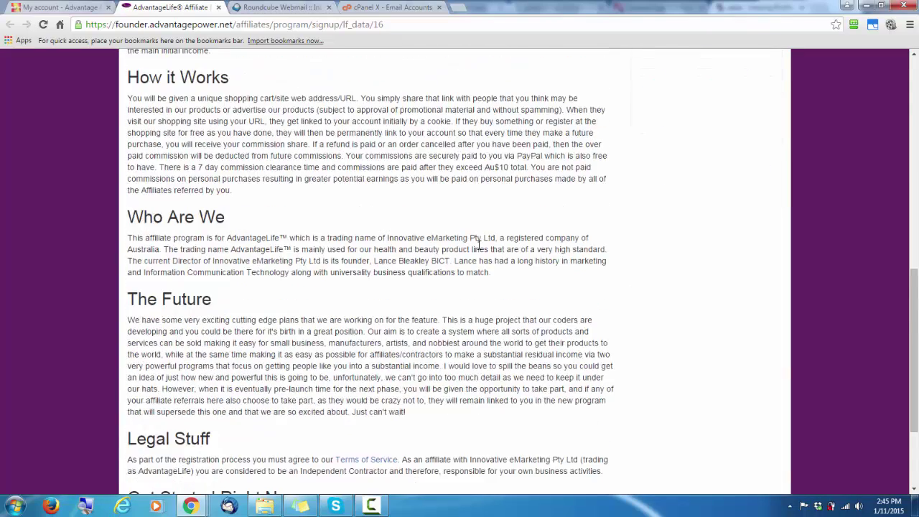
scroll(479, 246, "down", 2)
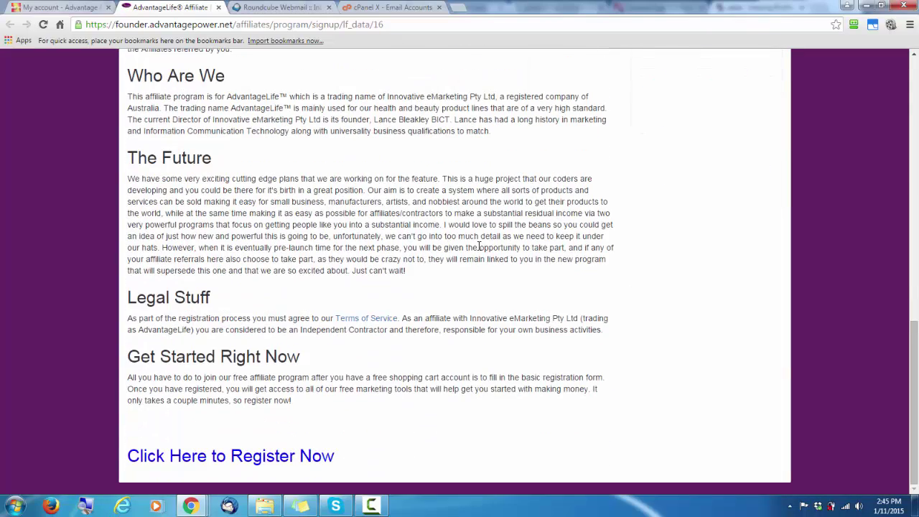
left_click(271, 458)
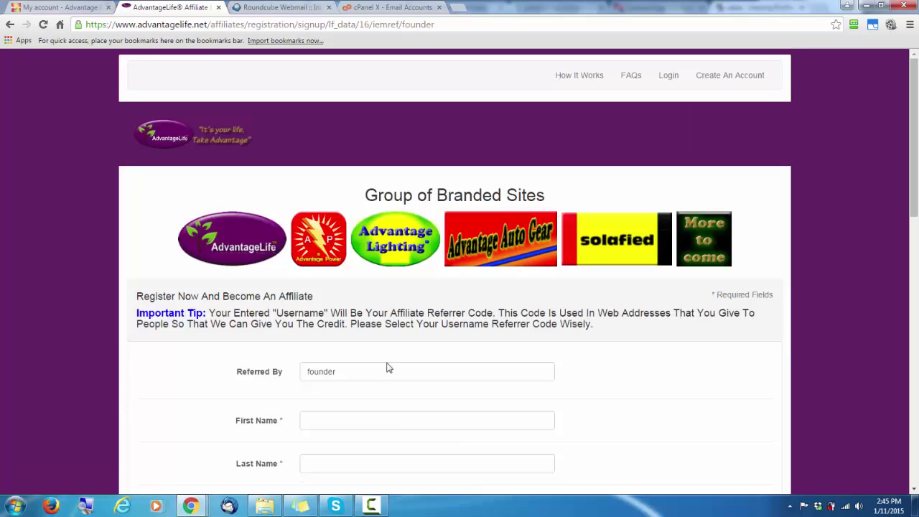
Check the founder referrer, then enter the first and last name, primary email and username
scroll(385, 358, "down", 2)
double_click(349, 201)
left_click_drag(297, 203, 321, 203)
left_click(352, 206)
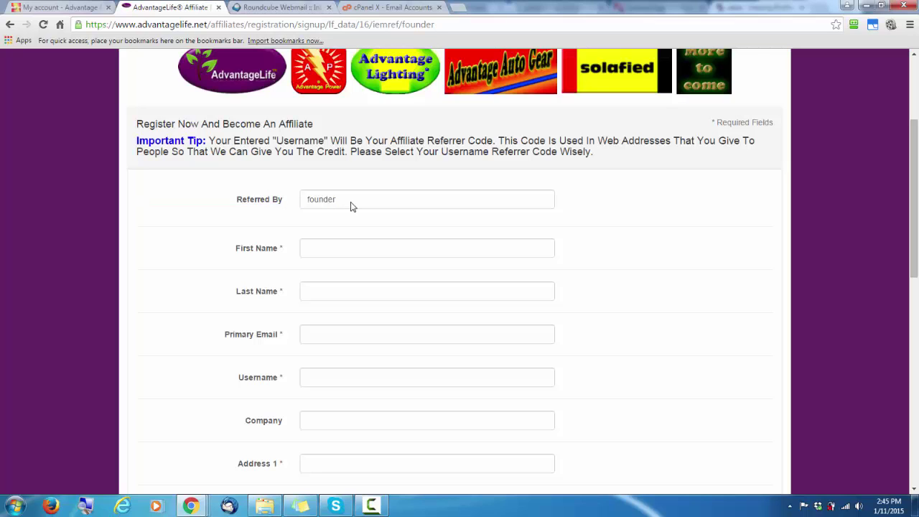
left_click(344, 249)
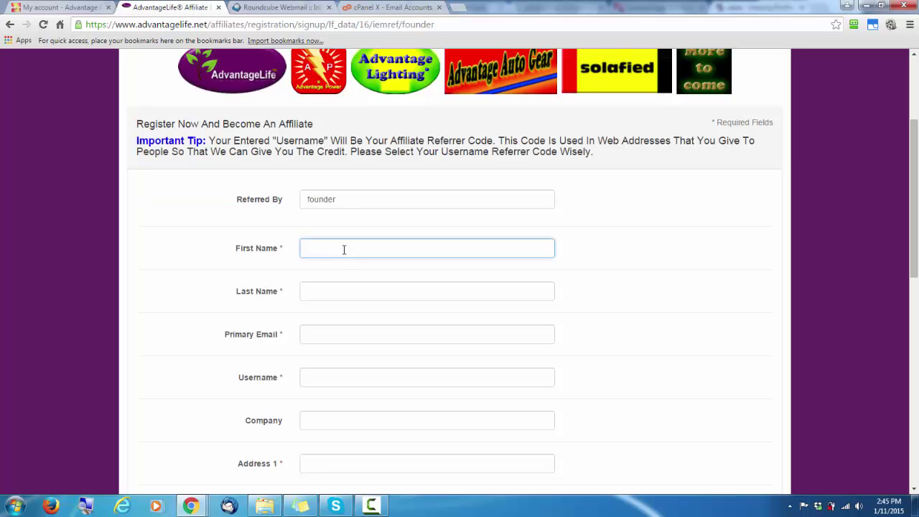
key("Tab")
type("S")
key("Tab")
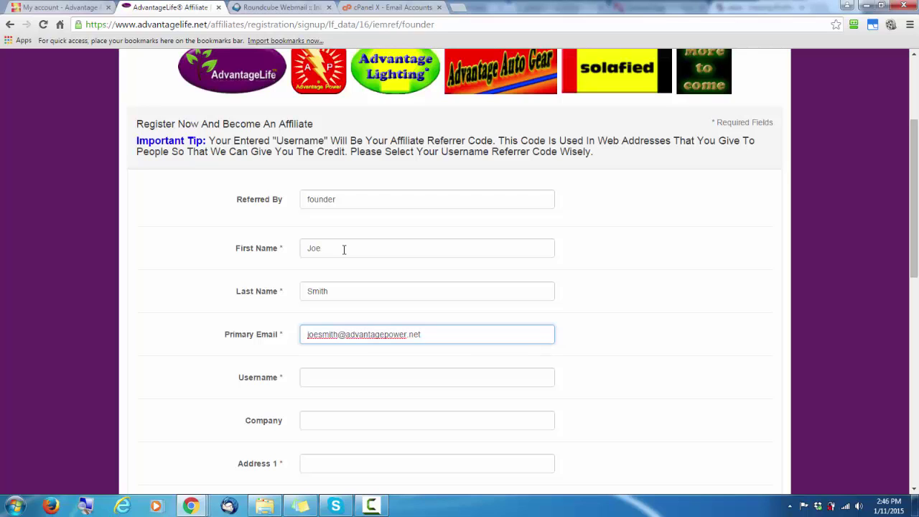
key("Tab")
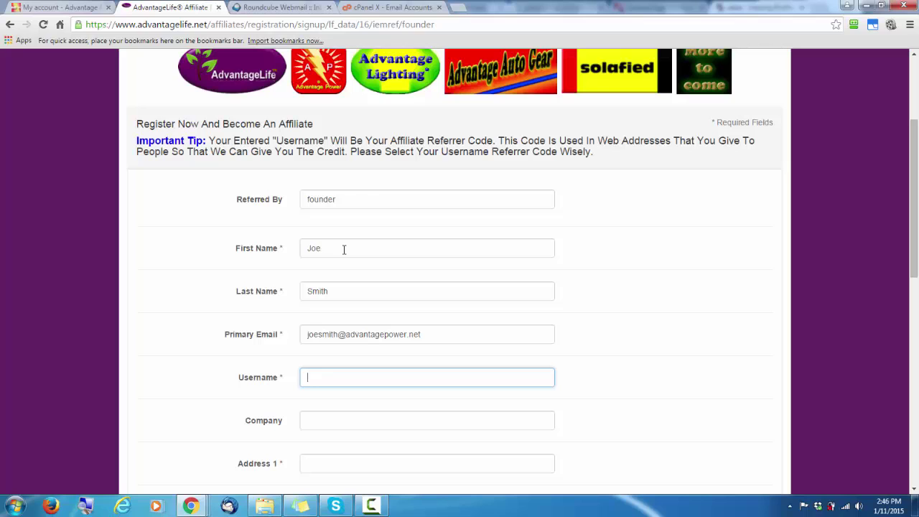
type("smith")
Fill in the street address, city and state Qld, moving on to the postal code
scroll(346, 274, "down", 4)
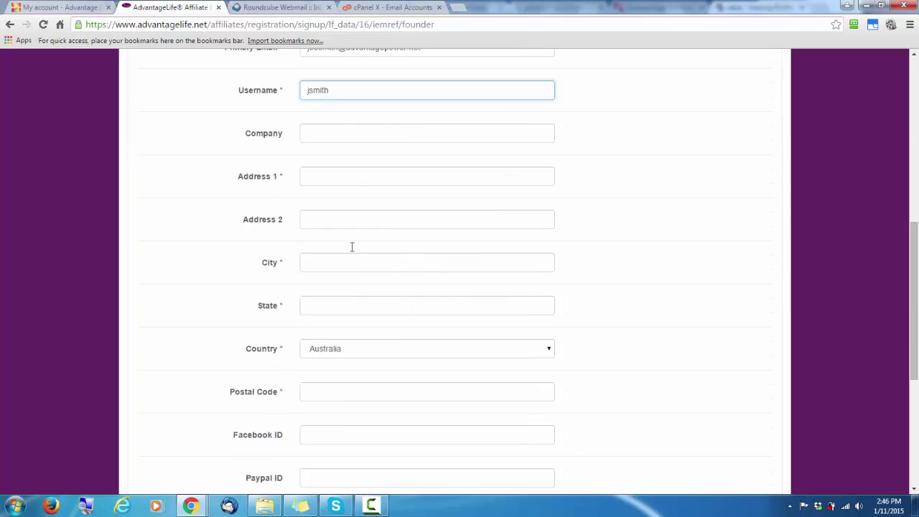
left_click(340, 175)
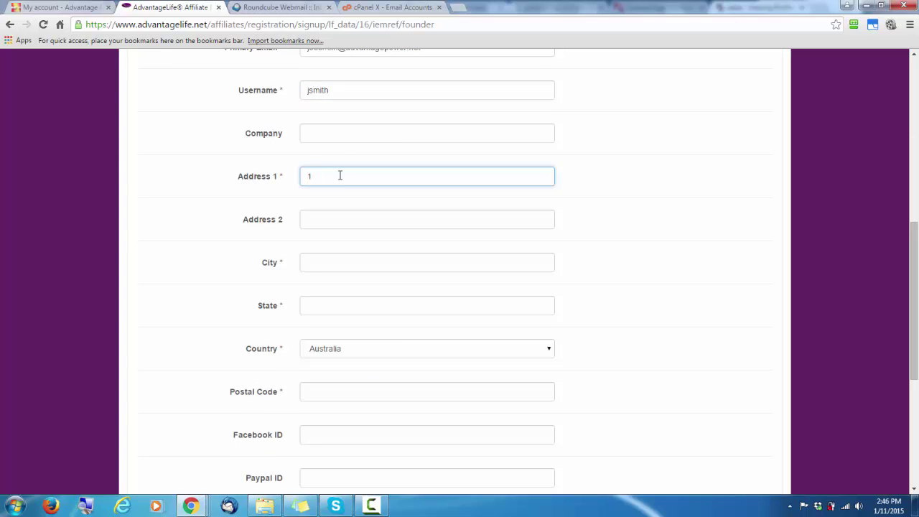
key("Tab")
key("Tab")
type("Suns")
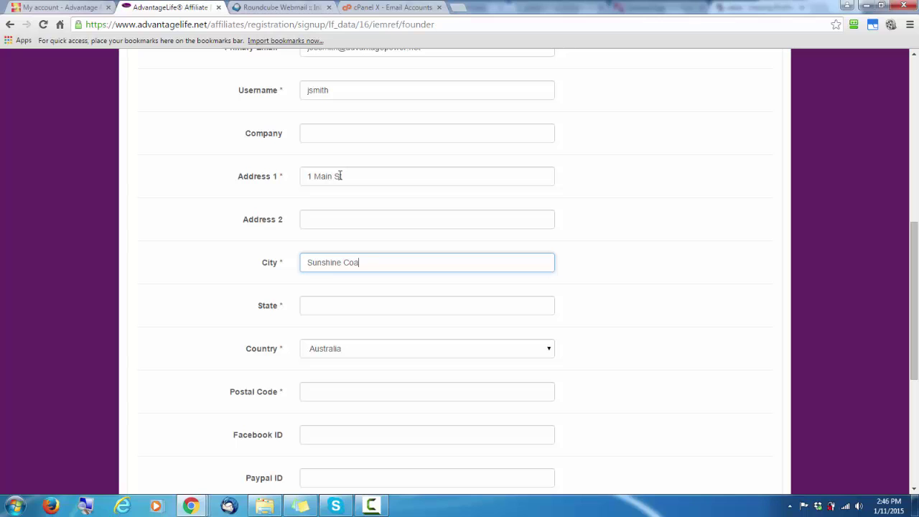
key("Tab")
type("Qld")
key("Tab")
key("Tab")
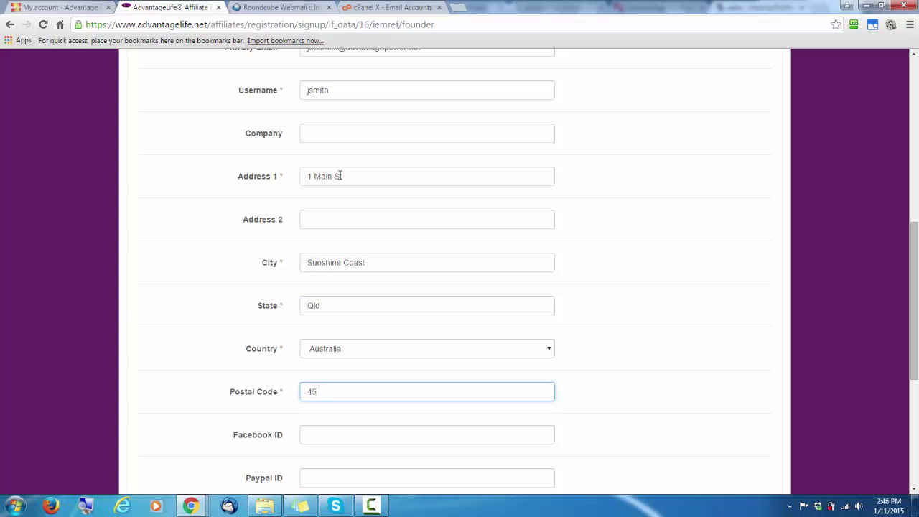
key("Tab")
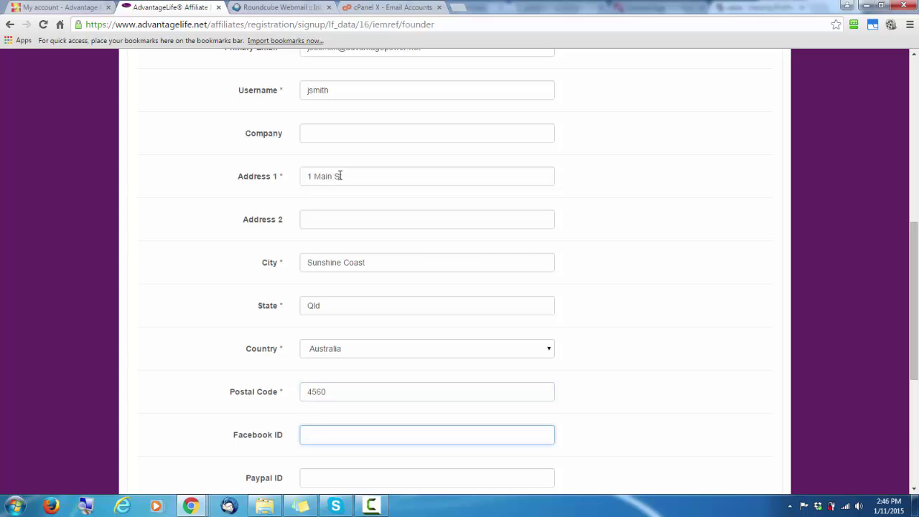
Read through the Terms of Service, select I Agree, and submit the affiliate signup
scroll(340, 176, "down", 3)
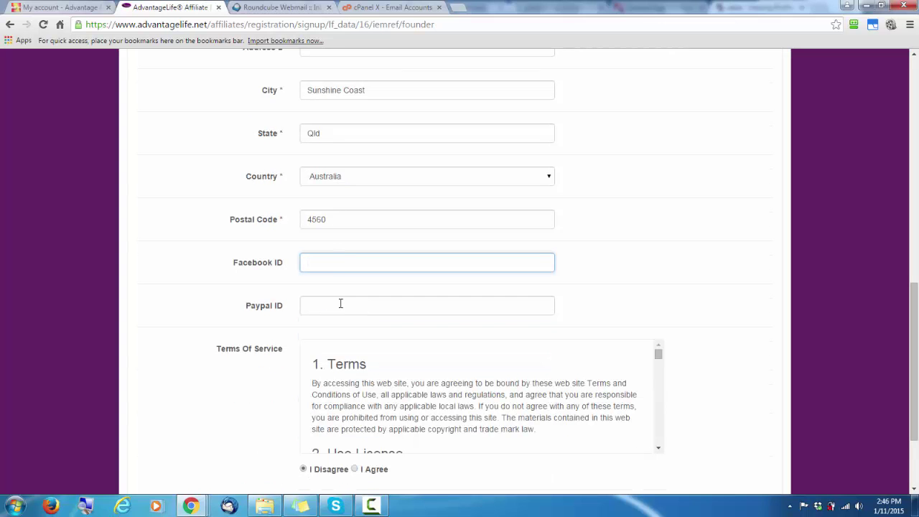
left_click(341, 304)
scroll(340, 302, "down", 1)
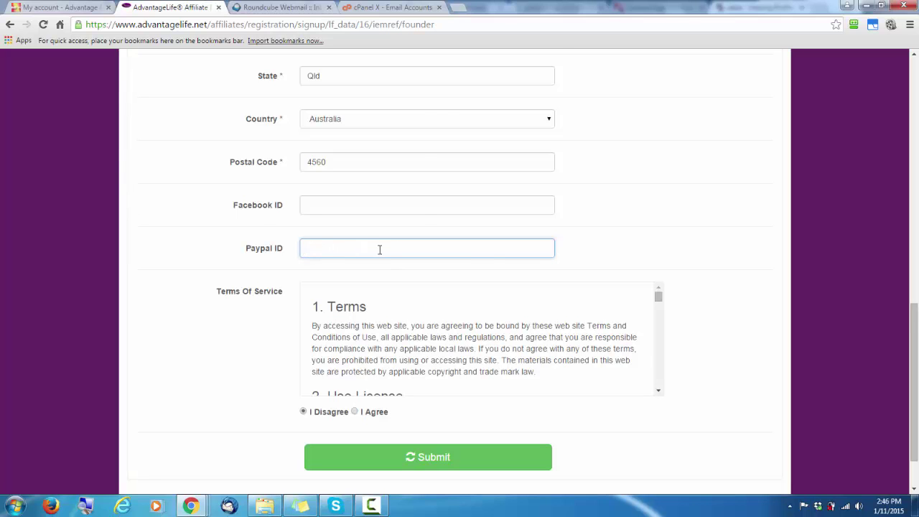
scroll(373, 248, "down", 1)
scroll(421, 246, "down", 1)
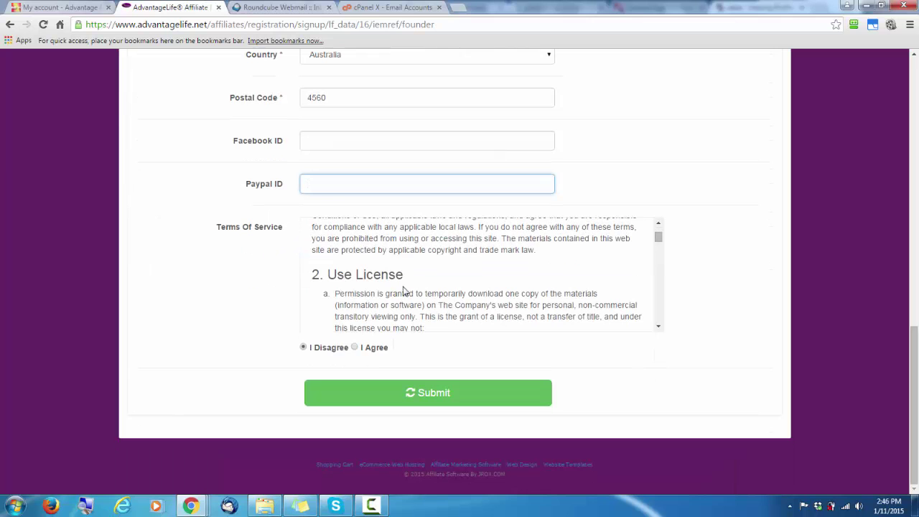
scroll(475, 273, "up", 2)
scroll(726, 254, "down", 1)
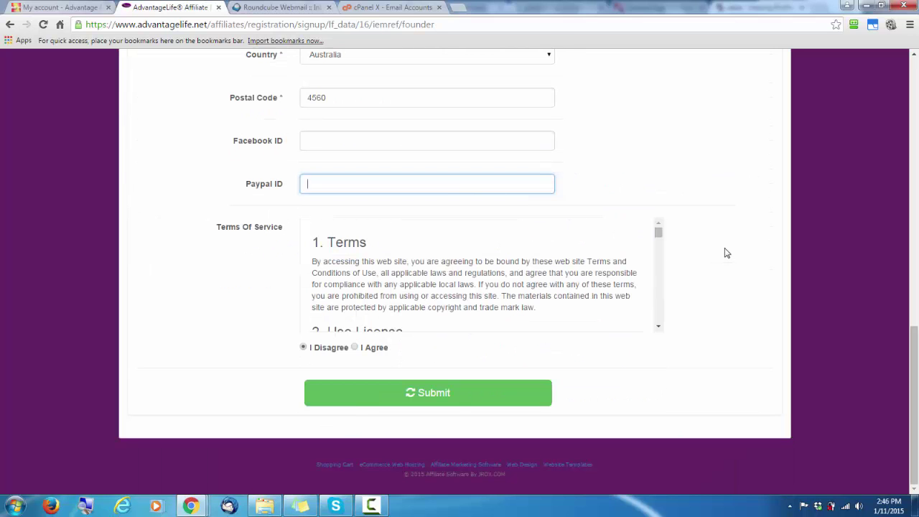
scroll(500, 264, "down", 6)
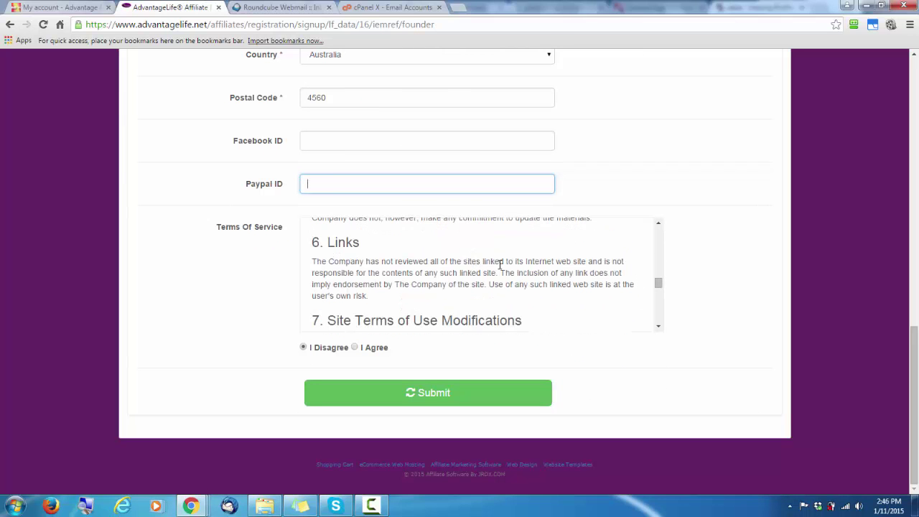
scroll(500, 265, "down", 8)
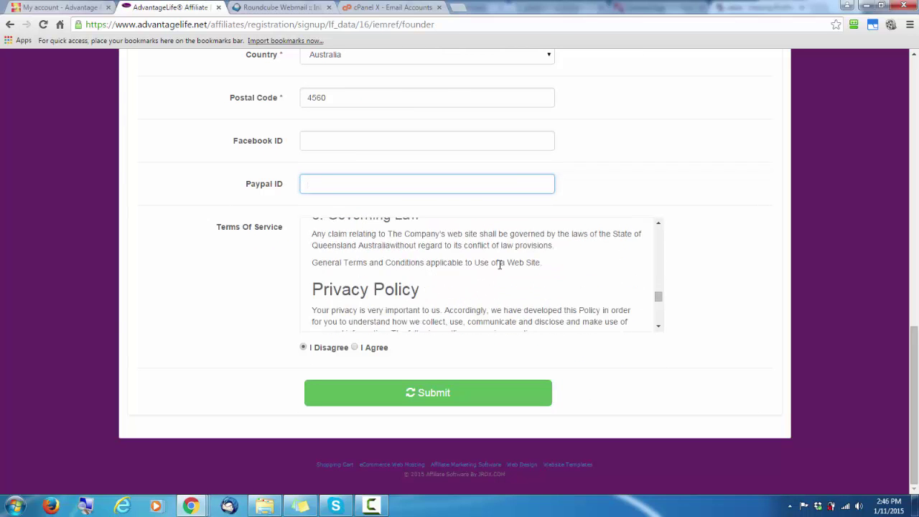
left_click(355, 347)
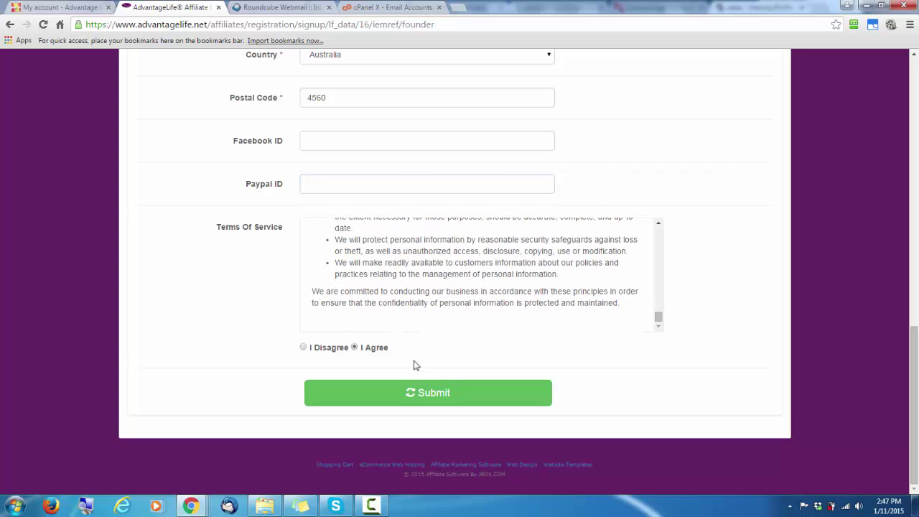
left_click(433, 400)
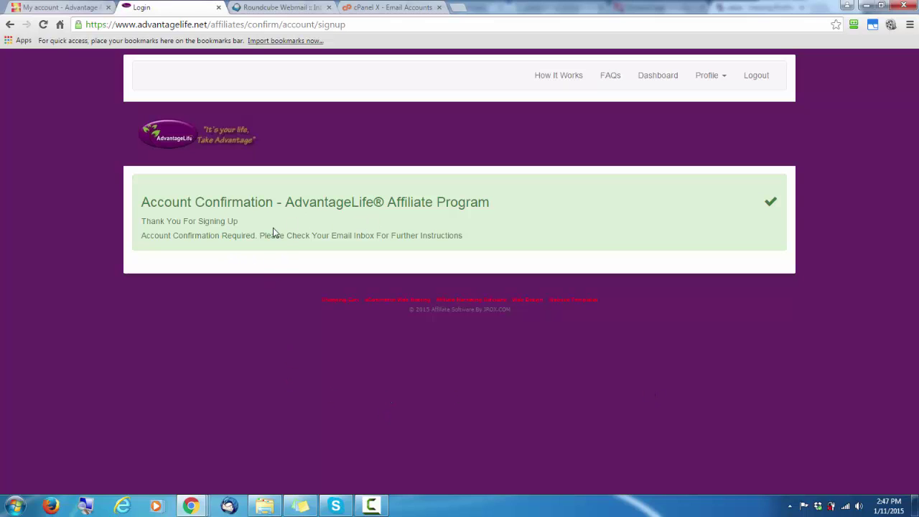
In the Roundcube inbox, open the Account Confirmation Email to confirm the affiliate account
left_click(281, 7)
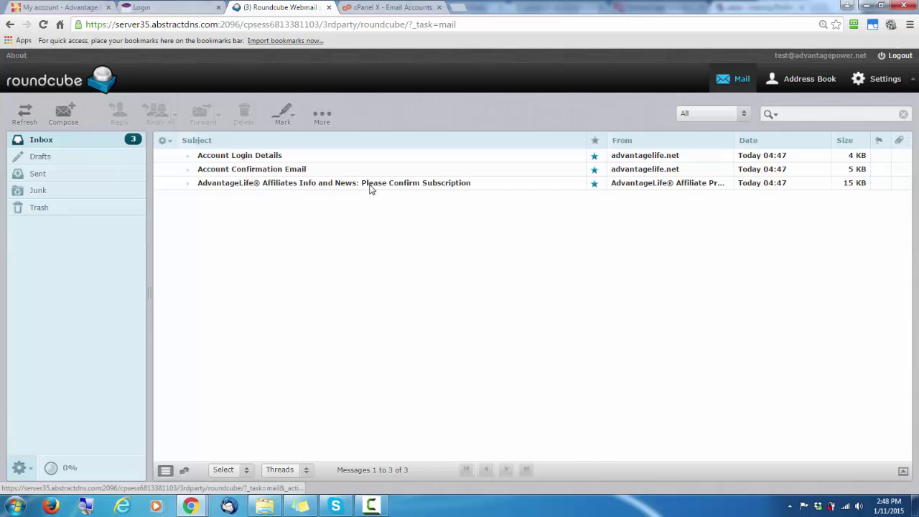
left_click(250, 169)
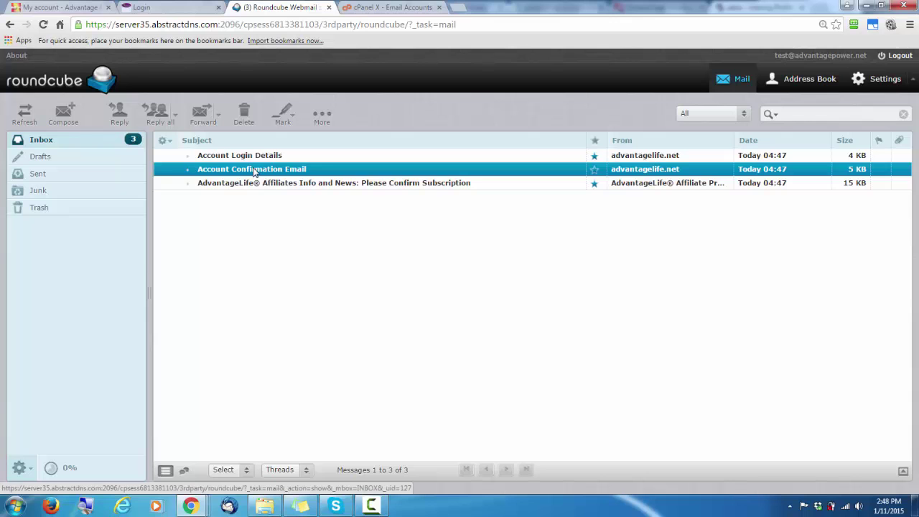
double_click(253, 170)
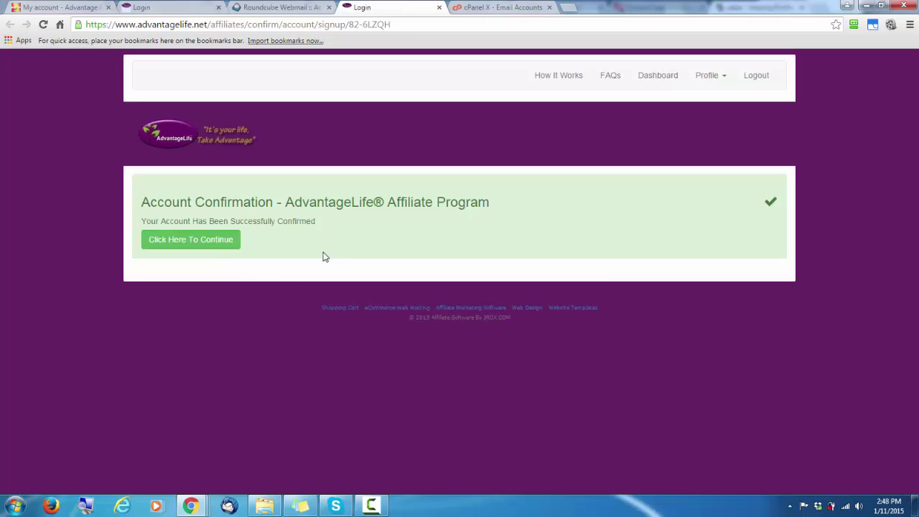
Continue past the confirmation notice and review the new dashboard's zero clicks, commissions and referrals
left_click(192, 241)
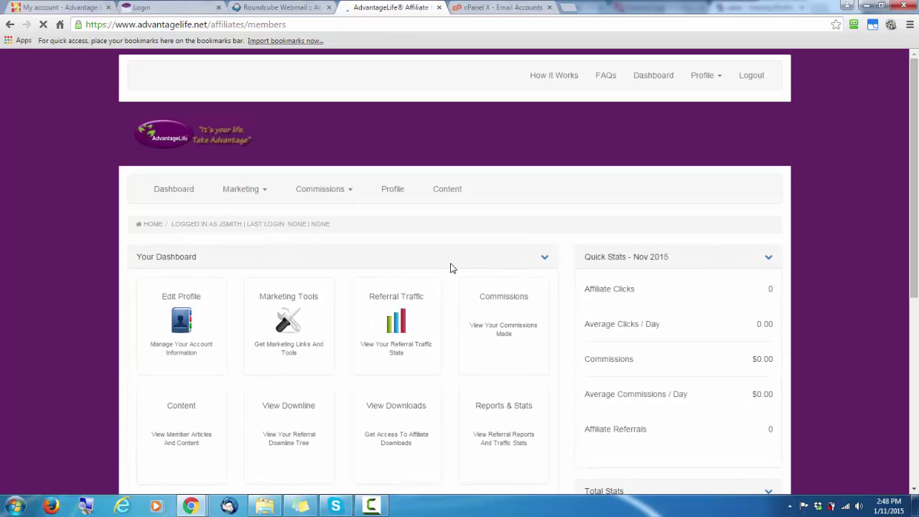
scroll(450, 267, "down", 5)
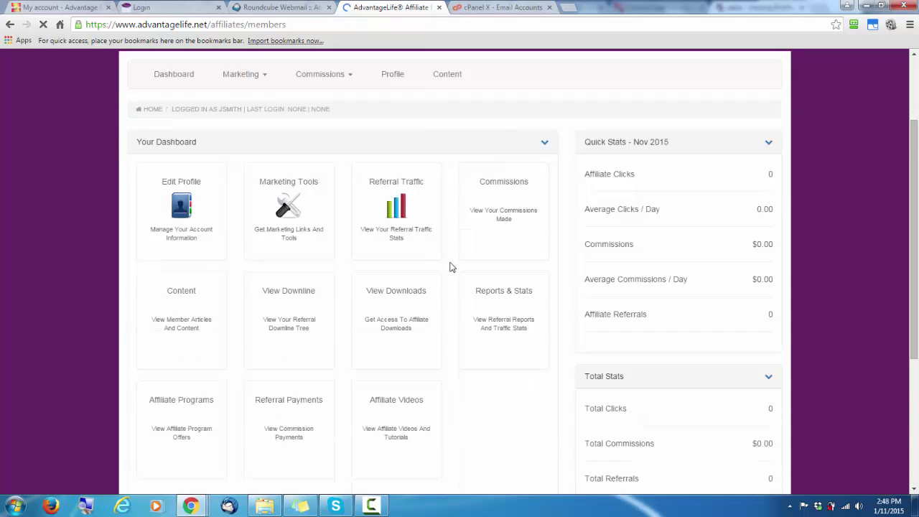
scroll(450, 267, "up", 5)
scroll(450, 270, "down", 5)
scroll(450, 270, "up", 5)
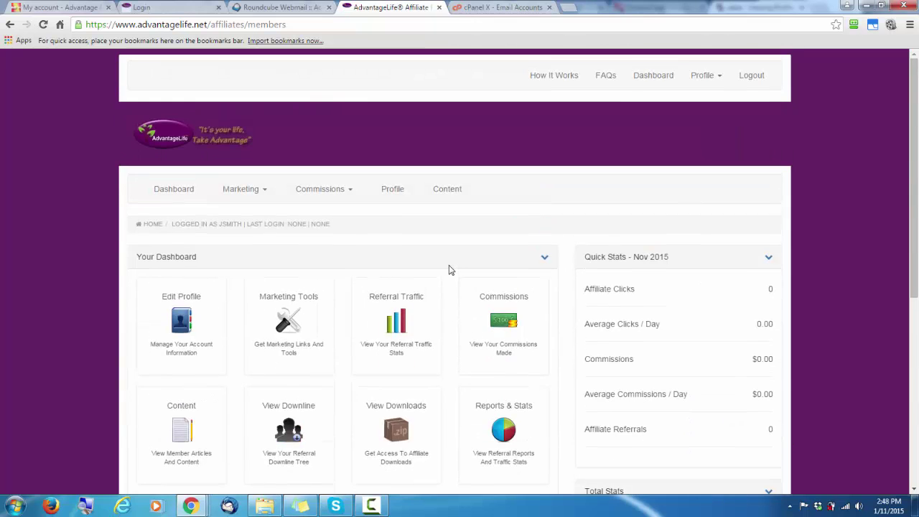
Read the Account Login Details email with the affiliate credentials in Roundcube, then return to Inbox
left_click(276, 8)
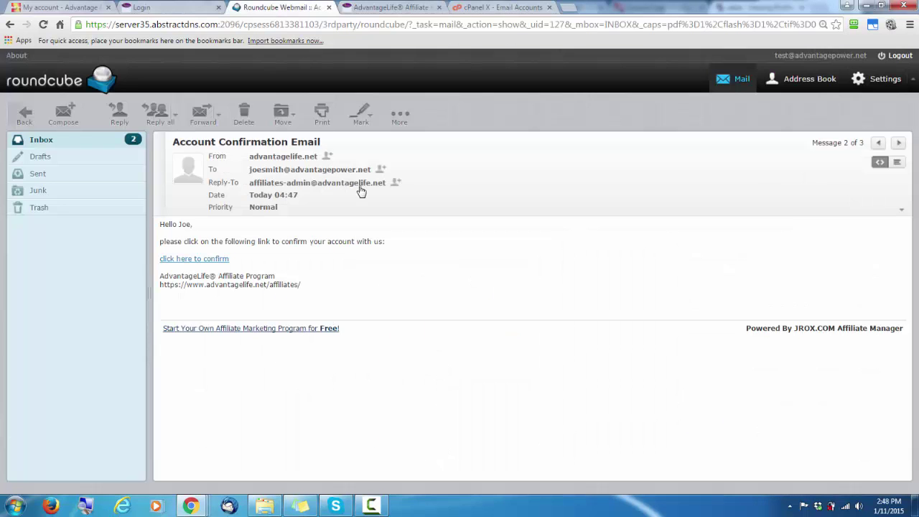
left_click(47, 140)
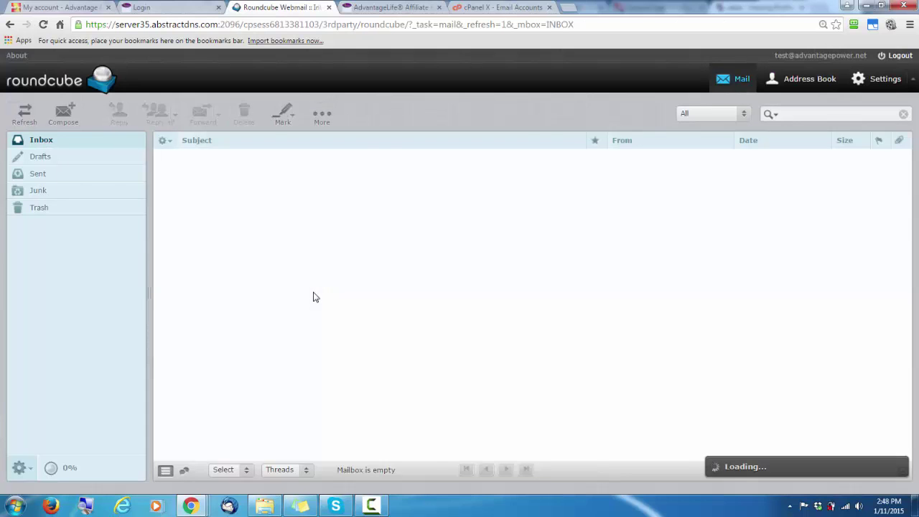
double_click(245, 157)
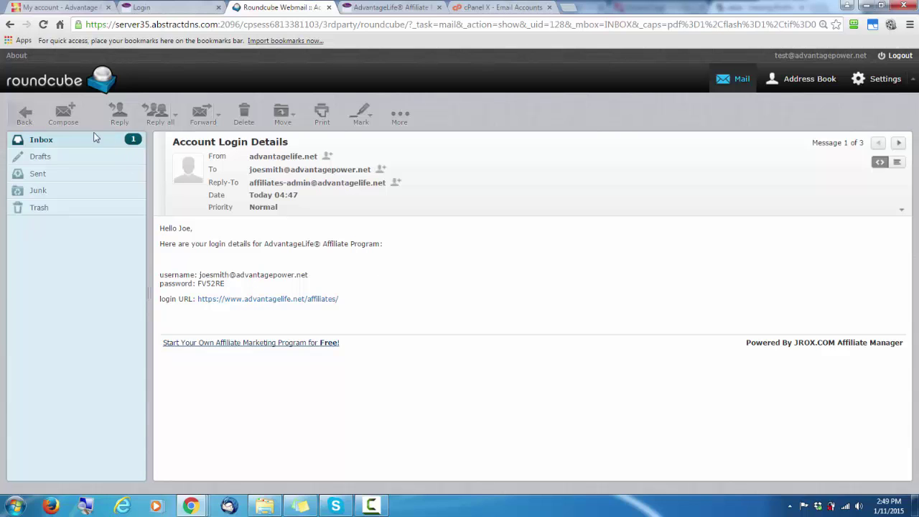
left_click(41, 139)
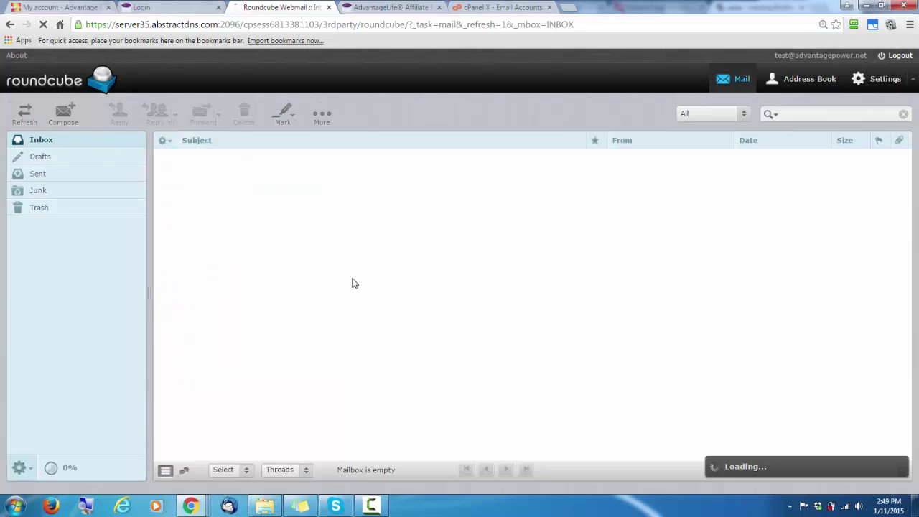
Open the 'Please Confirm Subscription' email and follow its 'Yes, subscribe me to this list' link
double_click(310, 184)
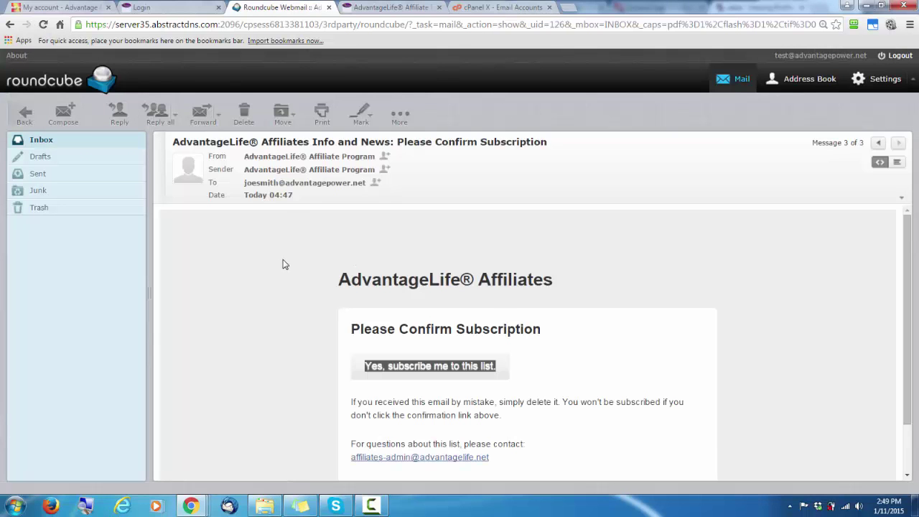
scroll(282, 260, "down", 2)
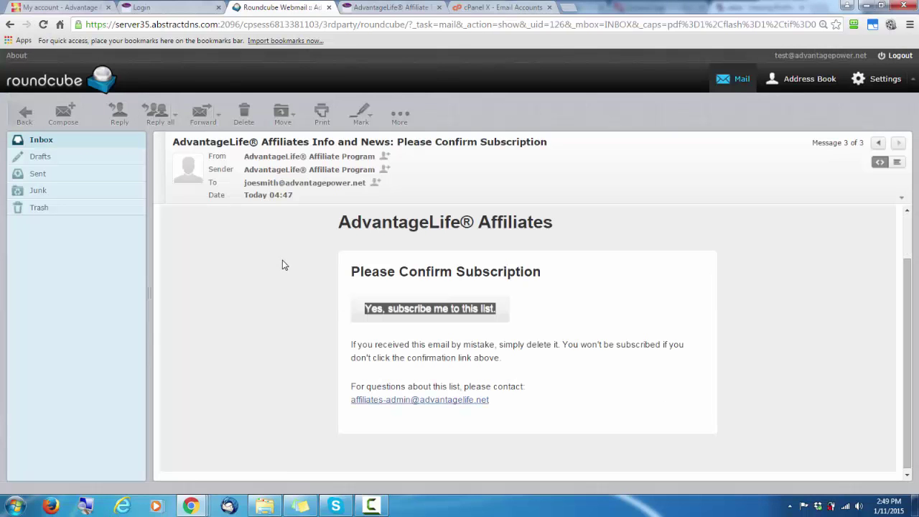
left_click(421, 313)
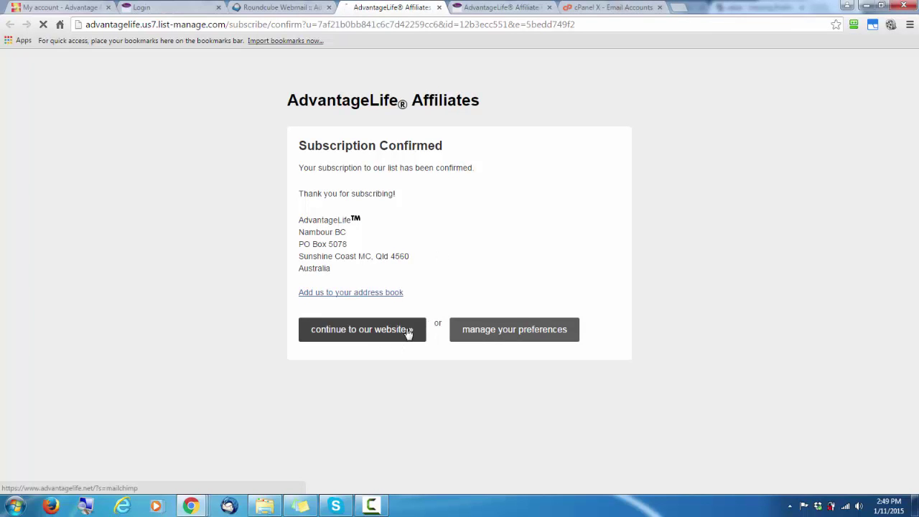
View the AdvantageLife Health shop home page, close its tab, and return to the affiliate dashboard
left_click(375, 332)
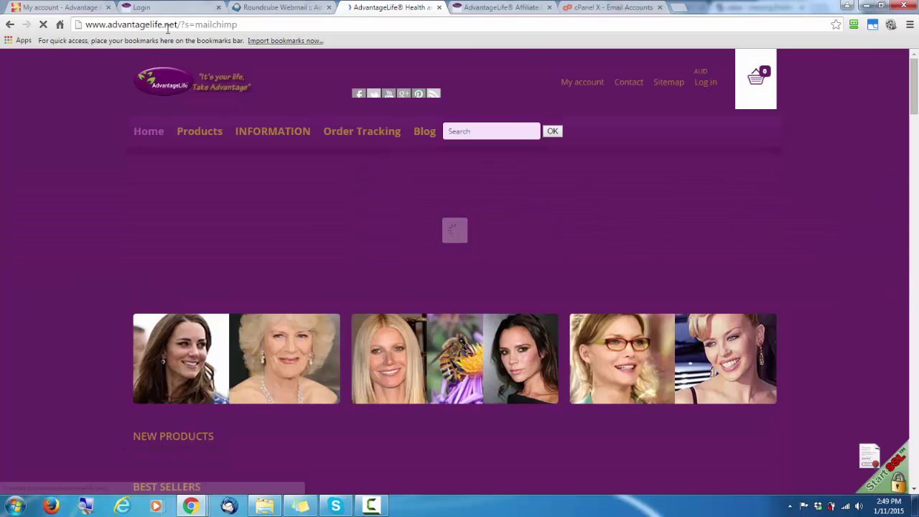
left_click(440, 7)
left_click(380, 10)
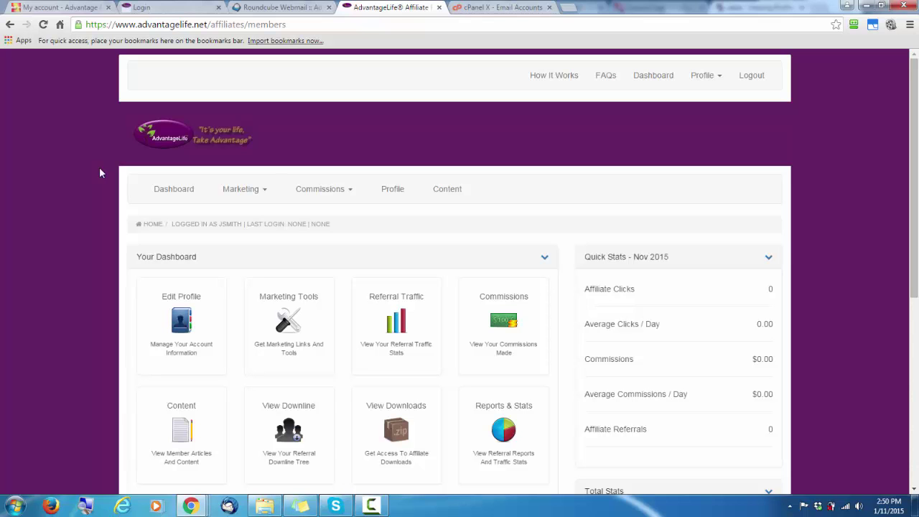
scroll(99, 173, "down", 5)
scroll(92, 185, "up", 5)
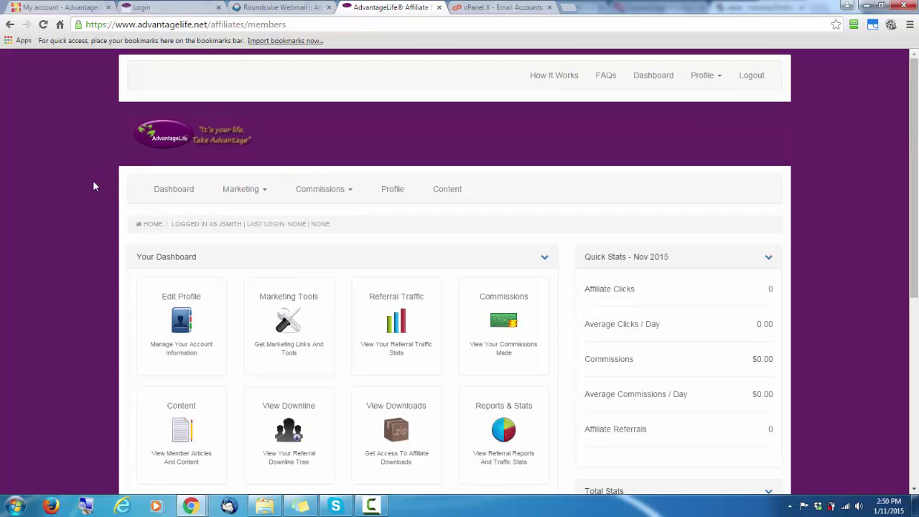